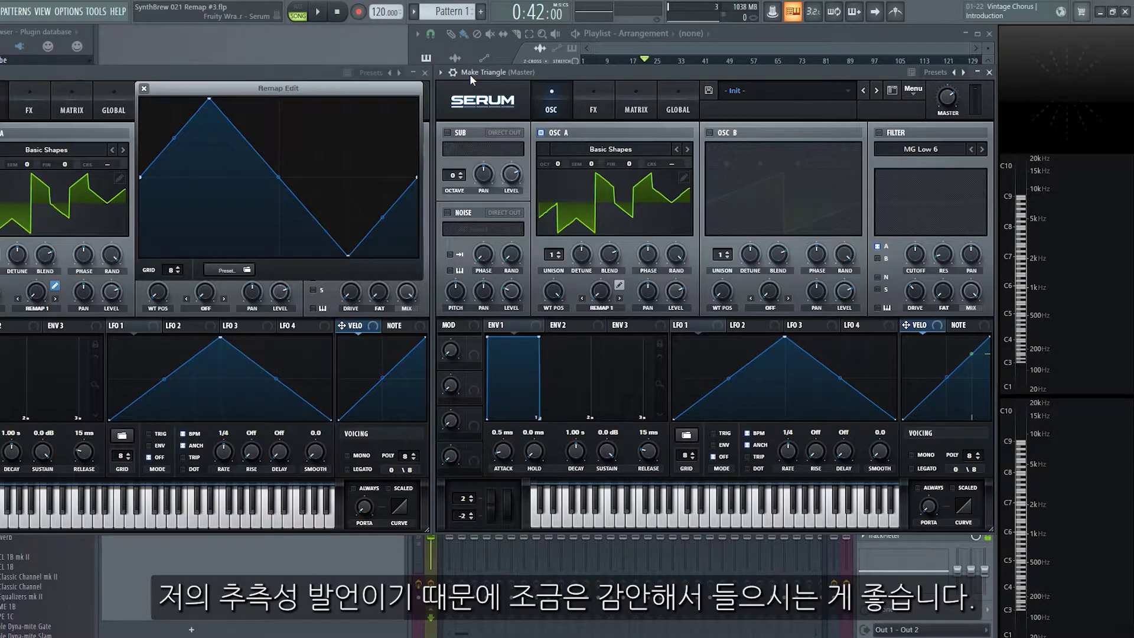
Step: Open the Remap 1 curve editor for oscillator A in the Make Triangle instance and set its grid to 8
click(619, 285)
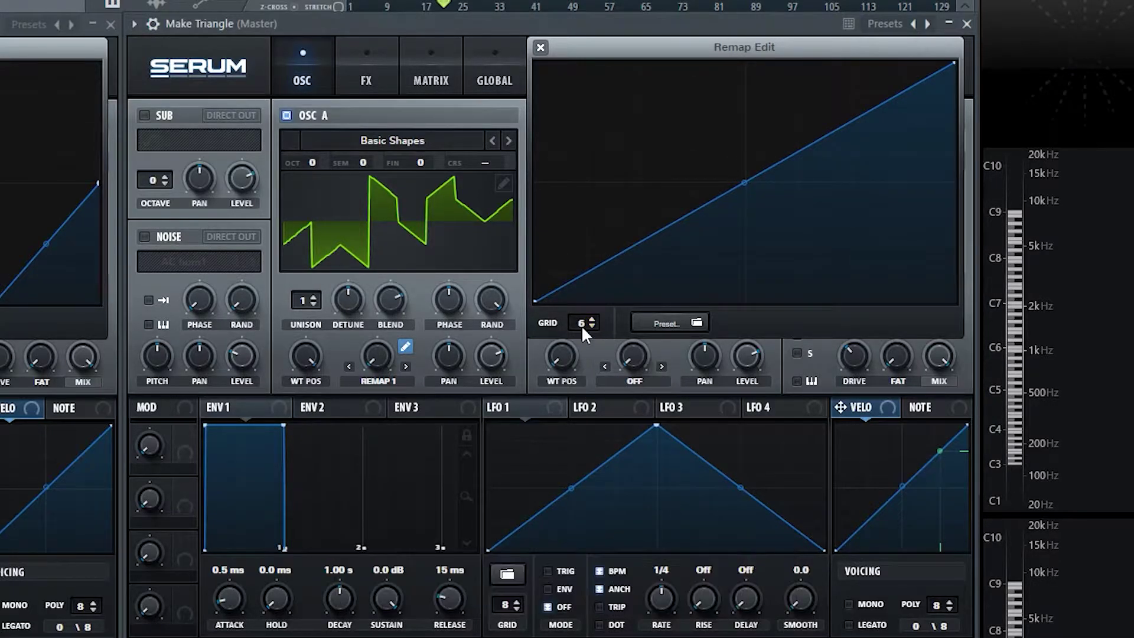
scroll(582, 323, up, 1)
double_click(615, 179)
drag(618, 178, 646, 212)
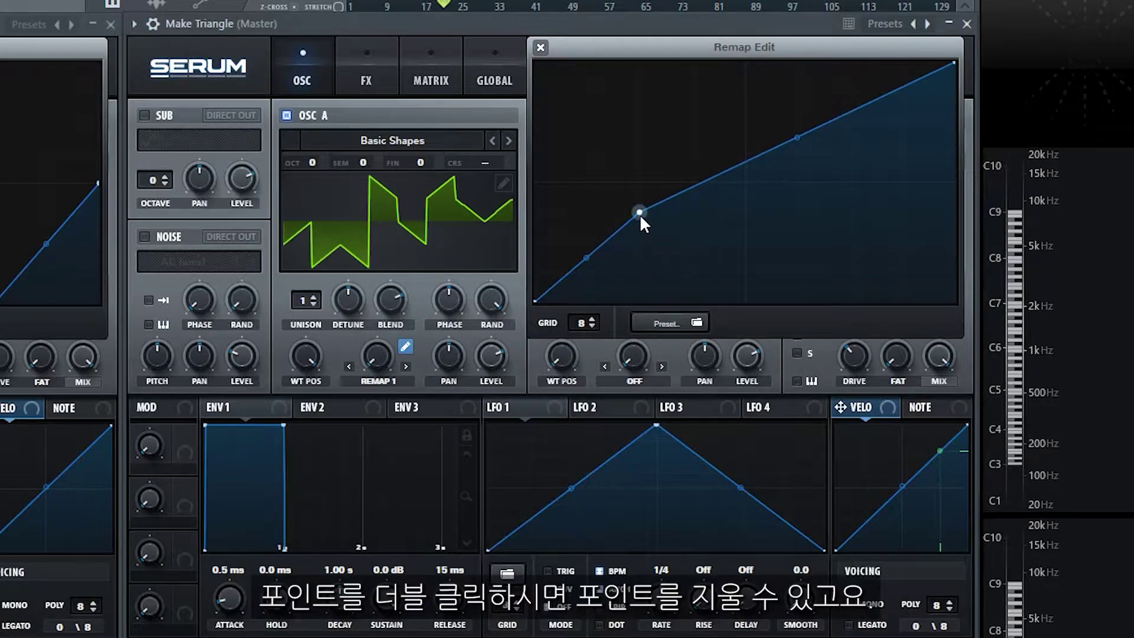
double_click(639, 211)
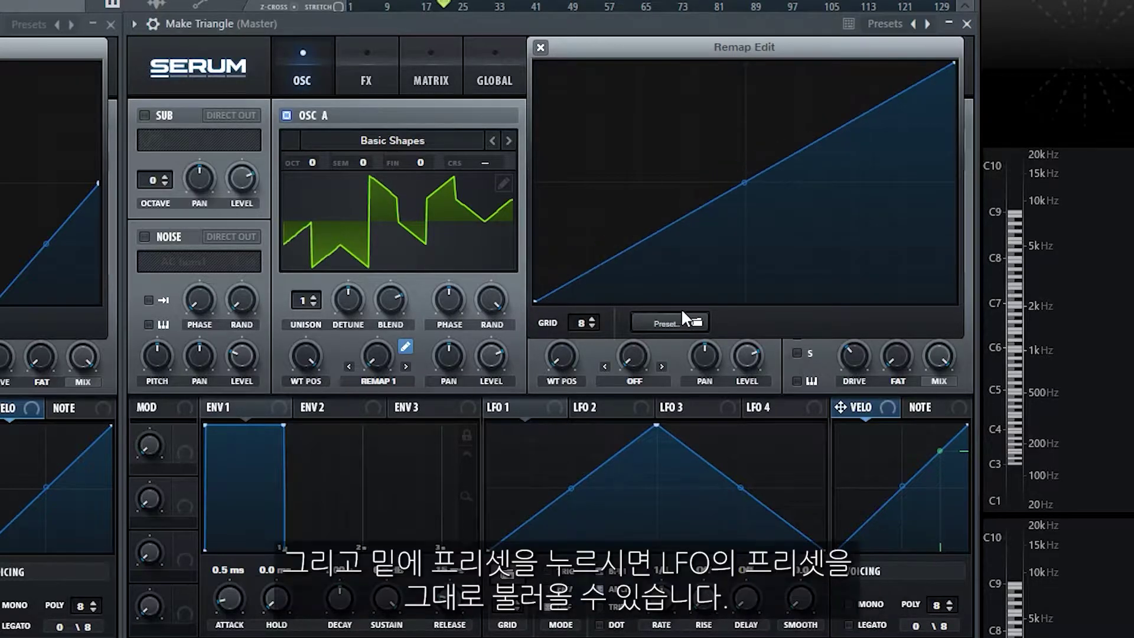
Step: Compare the preset folders available for the remap curve with the shape presets of LFO 1
click(697, 319)
mouse_move(703, 352)
click(508, 562)
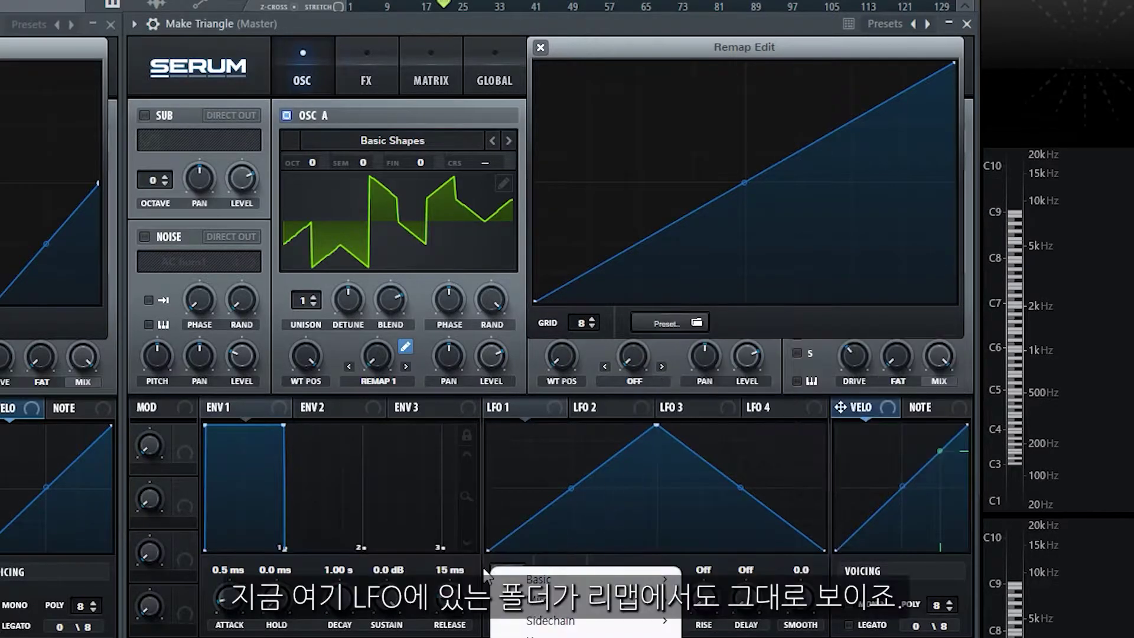
mouse_move(555, 620)
click(675, 325)
mouse_move(688, 329)
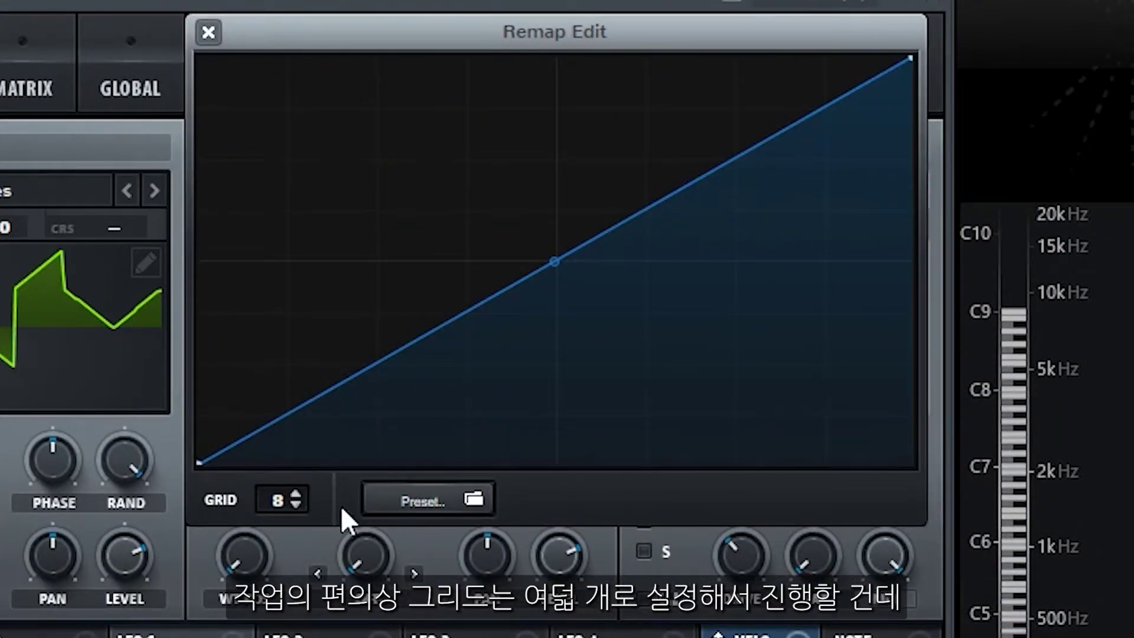
Step: Add a remap curve point closing grid column X1, raise the X1 segment to Y8, and turn up oscillator A's Remap 1 amount
scroll(282, 513, down, 1)
scroll(281, 519, up, 1)
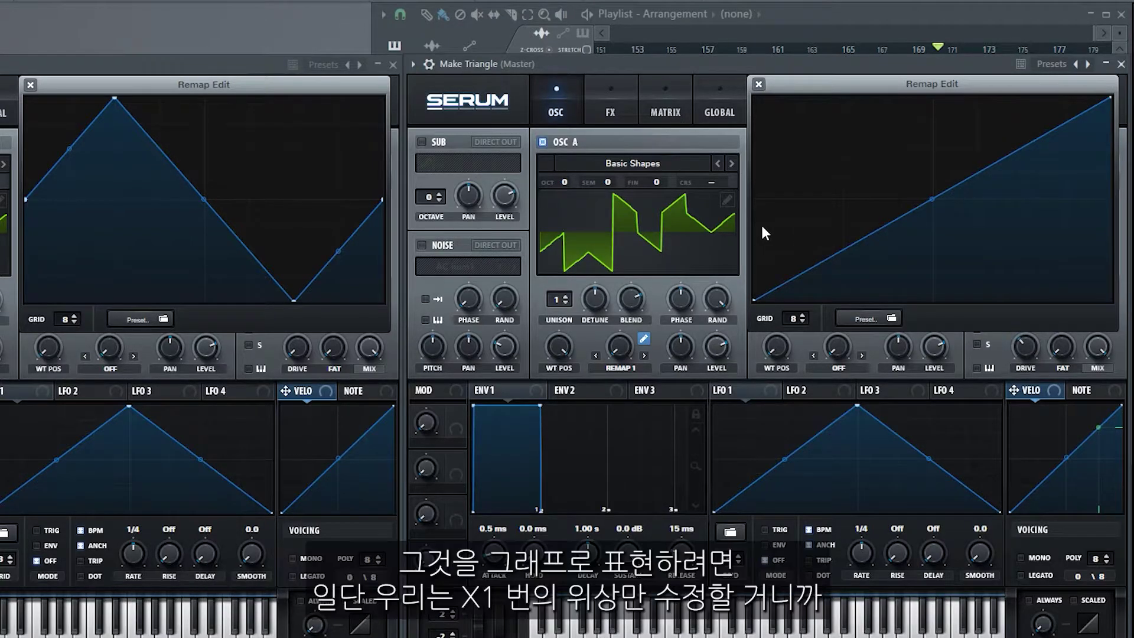
double_click(791, 247)
drag(791, 247, 798, 275)
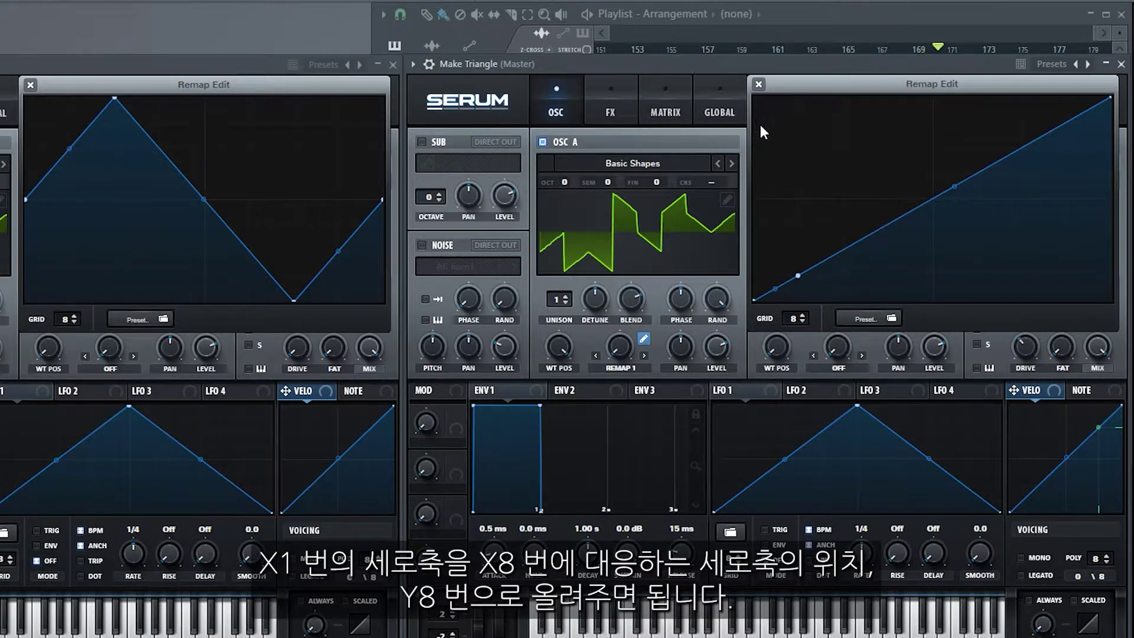
click(782, 132)
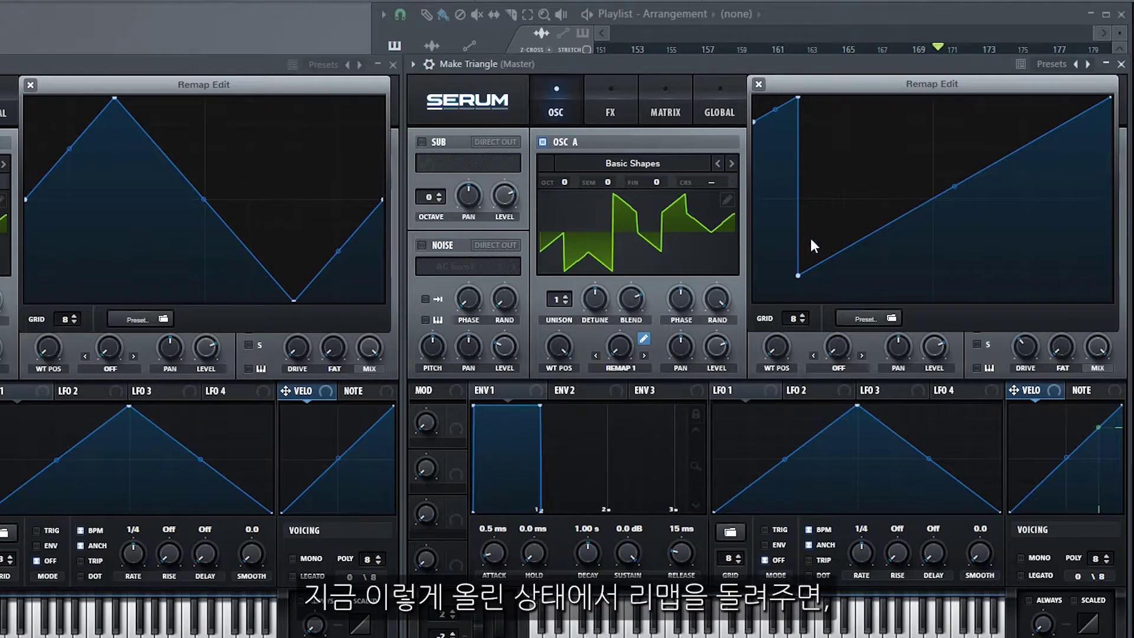
drag(619, 346, 624, 161)
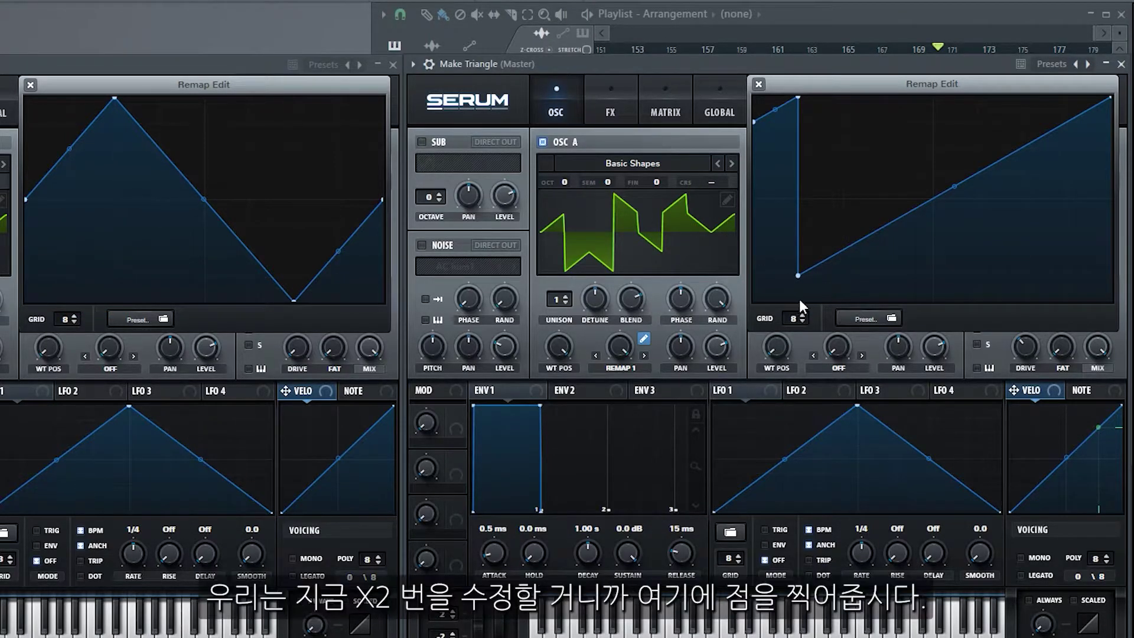
Step: Add points closing grid column X2, raise the X2 segment to span Y5 to Y6, and turn up the Remap 1 amount
double_click(827, 248)
drag(828, 251, 844, 250)
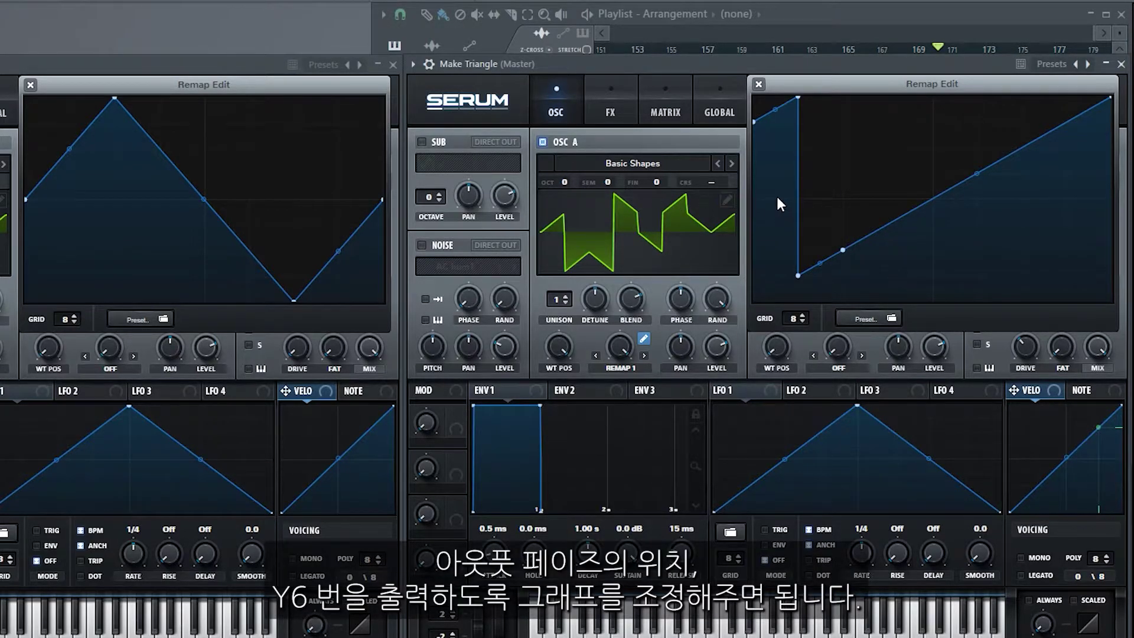
double_click(839, 149)
drag(796, 273, 800, 173)
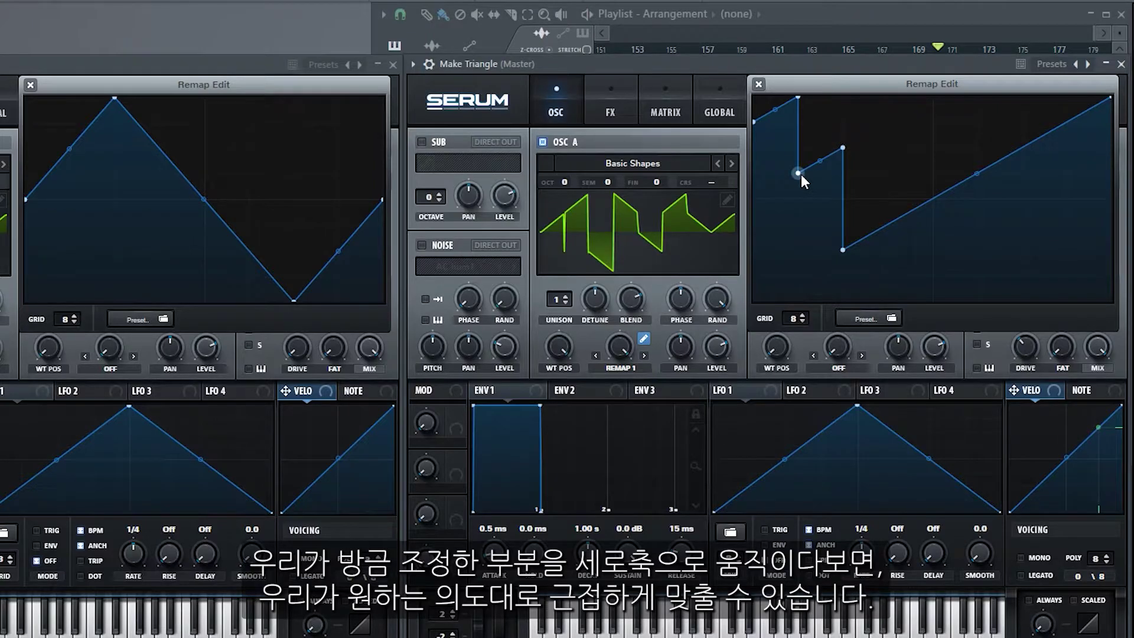
drag(801, 175, 794, 172)
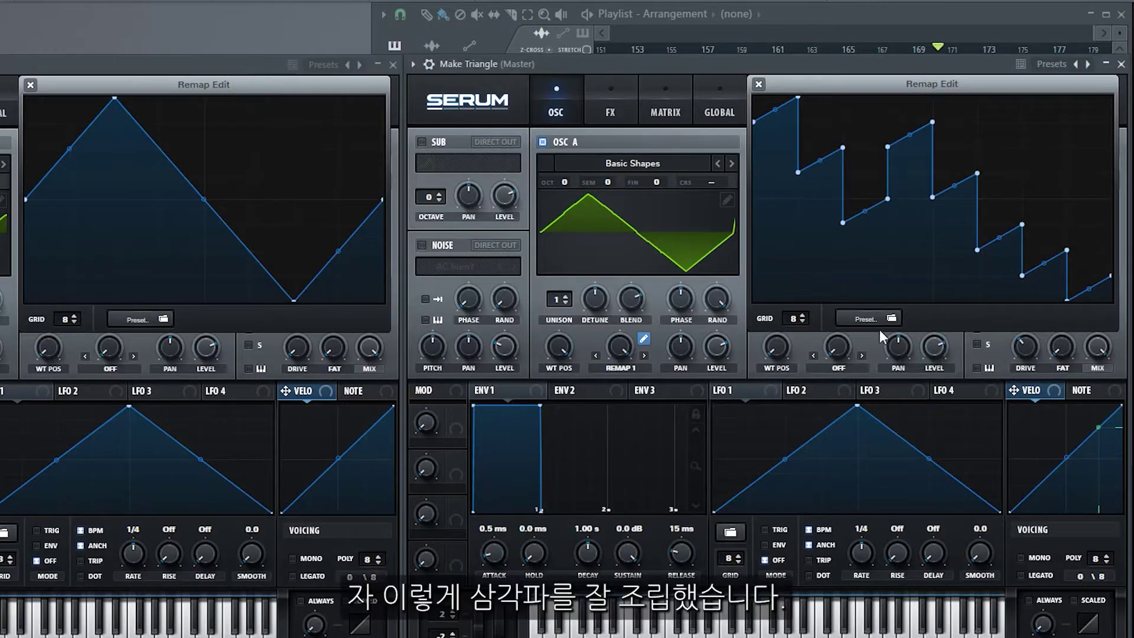
drag(620, 348, 661, 109)
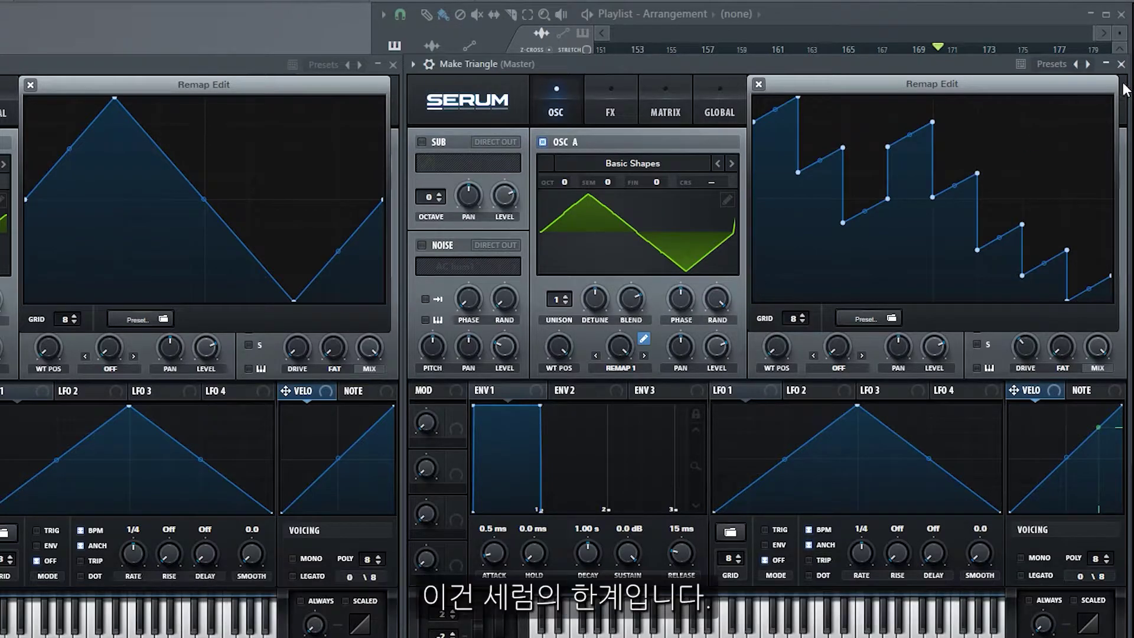
Step: Close the remap editor and check the oscillator oversampling quality in the global settings, returning to the oscillator view
click(758, 84)
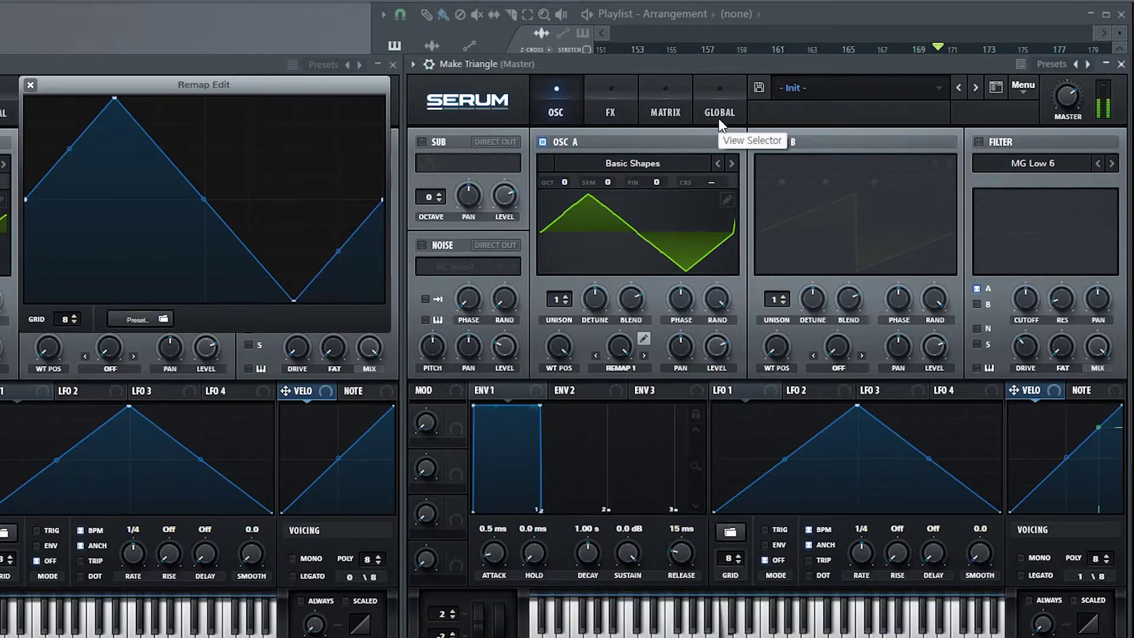
click(719, 118)
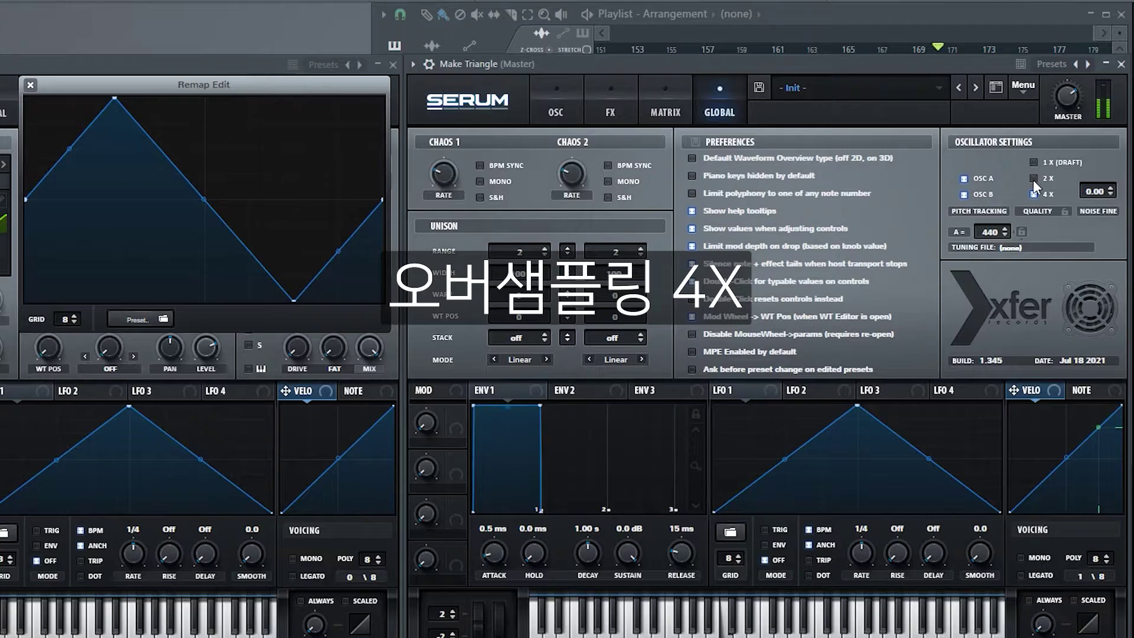
click(562, 102)
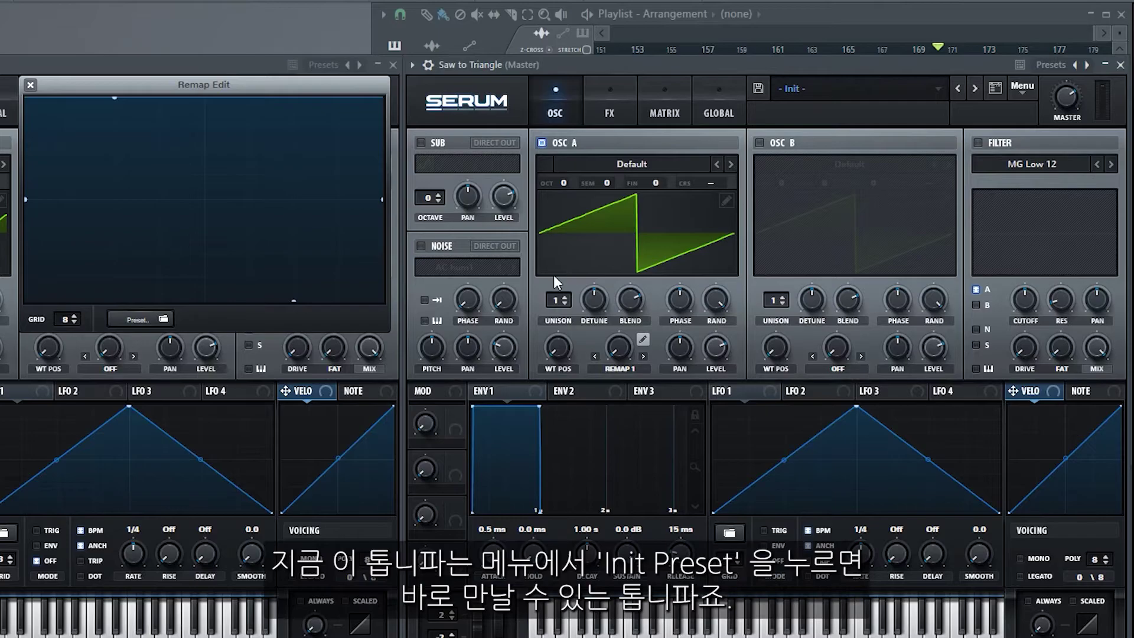
click(1026, 89)
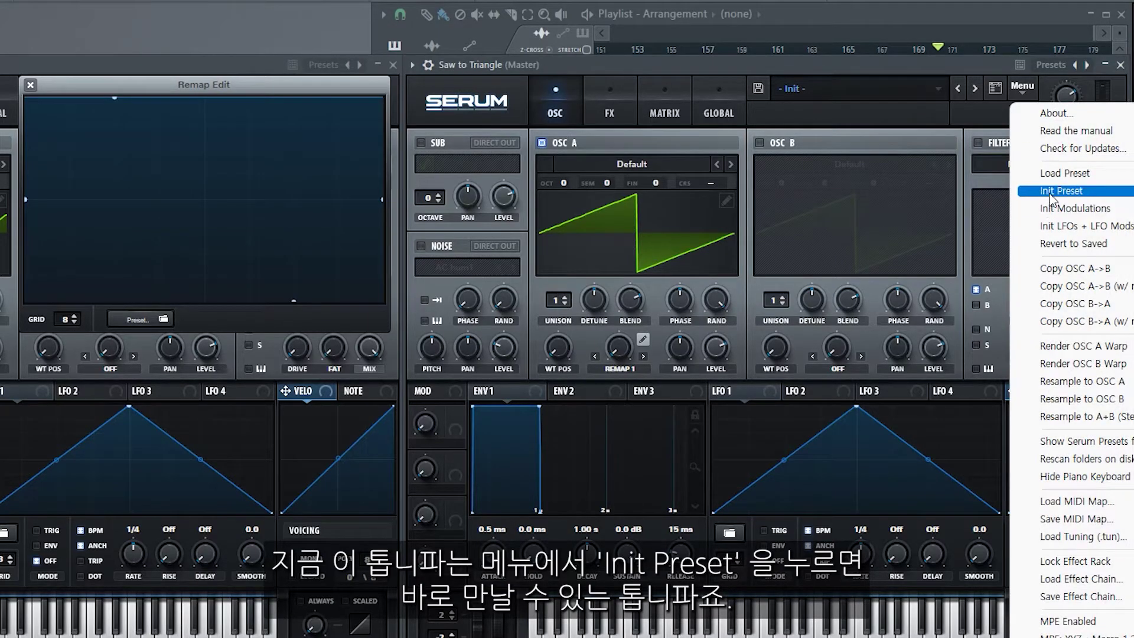
click(649, 296)
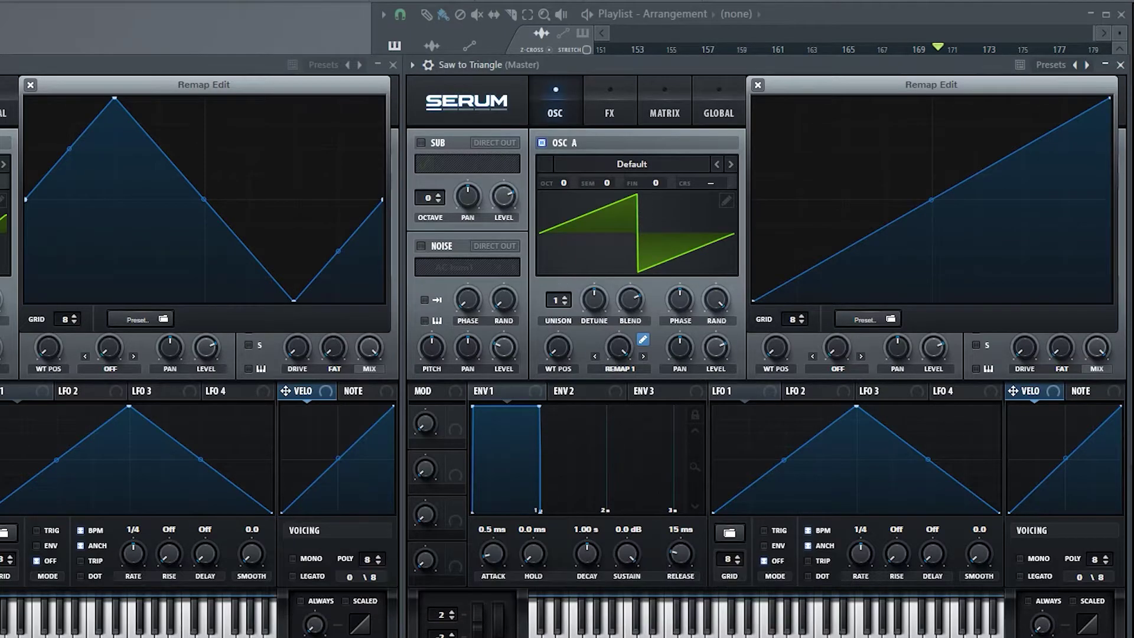
double_click(906, 233)
drag(905, 233, 910, 175)
double_click(909, 175)
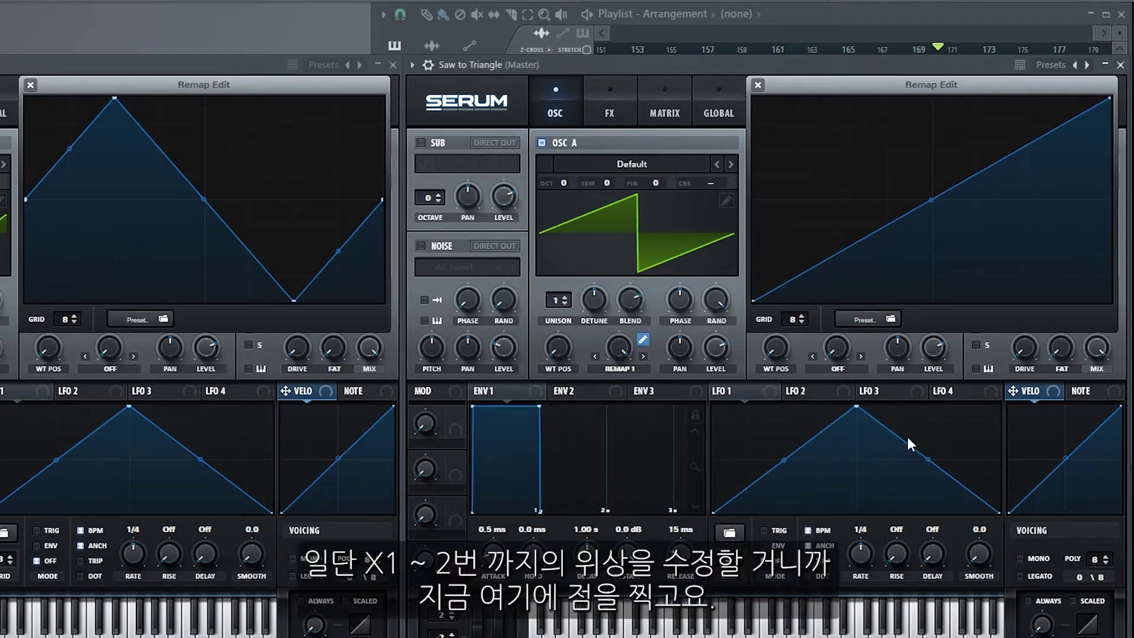
Step: Add Saw to Triangle remap points at the end of X2, at Y2 and Y4, doubling the slope across X1 and X2
double_click(844, 250)
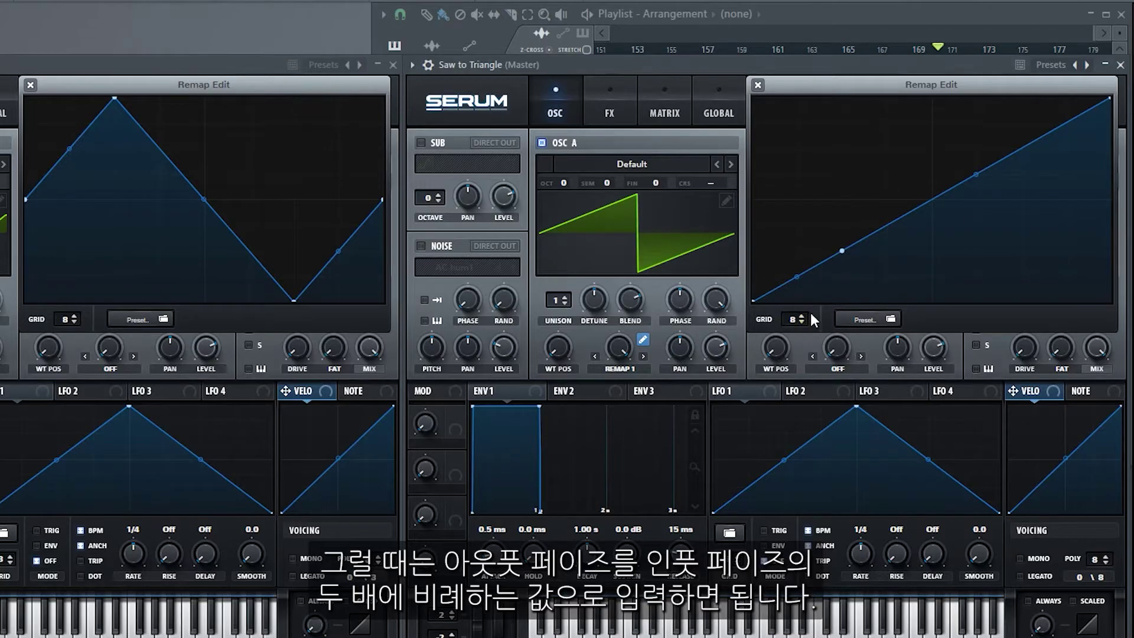
double_click(842, 200)
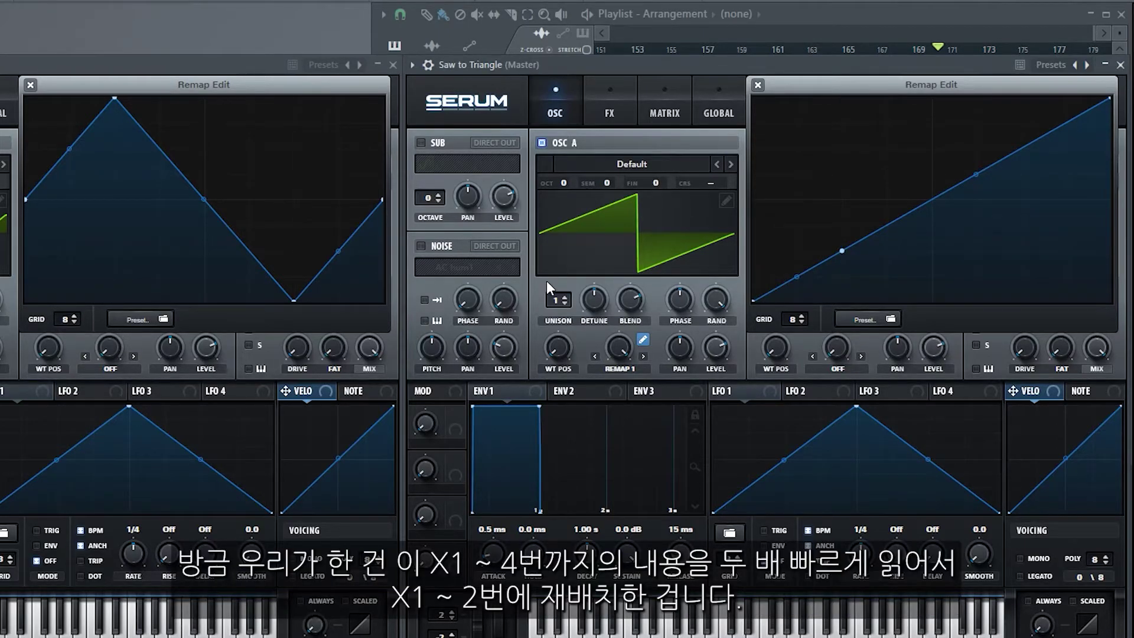
drag(774, 290, 834, 200)
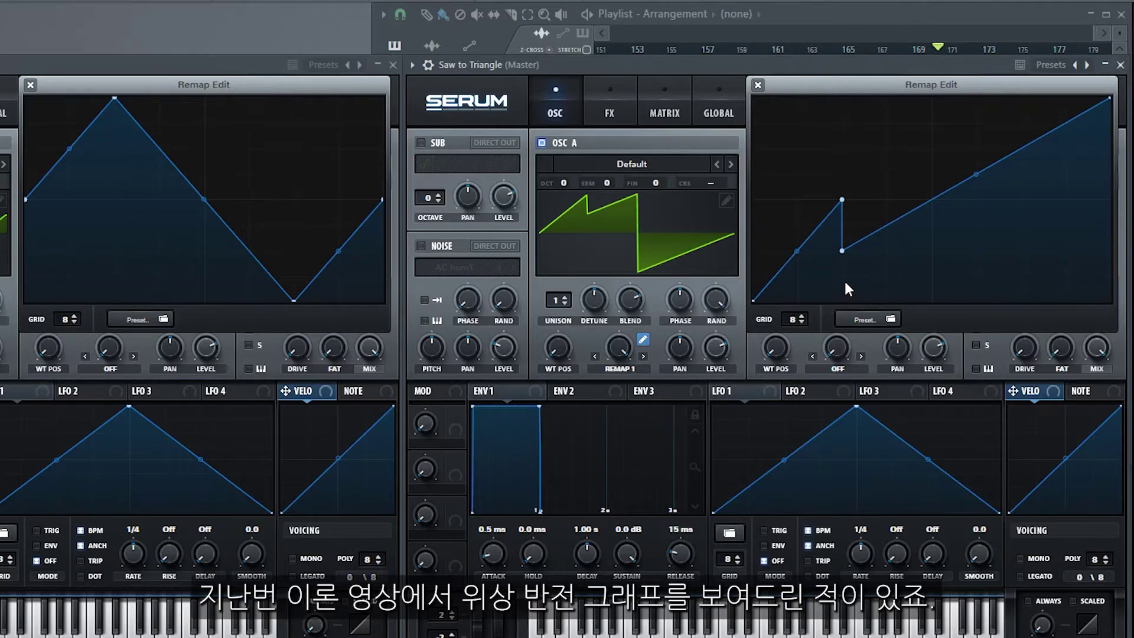
double_click(922, 140)
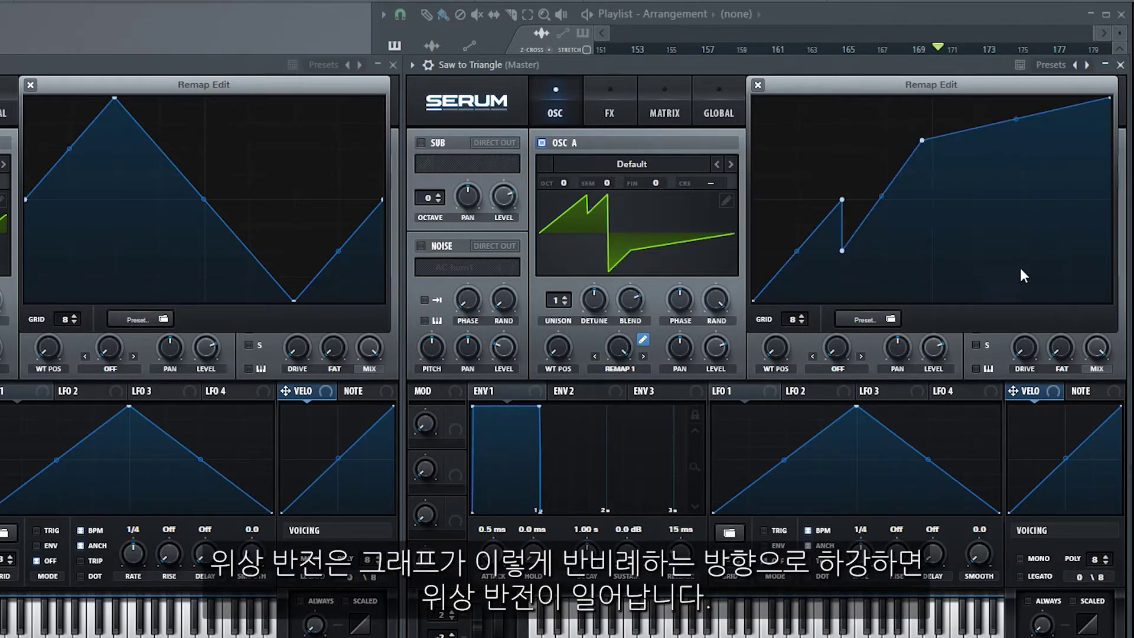
double_click(1026, 222)
drag(1026, 223, 1049, 262)
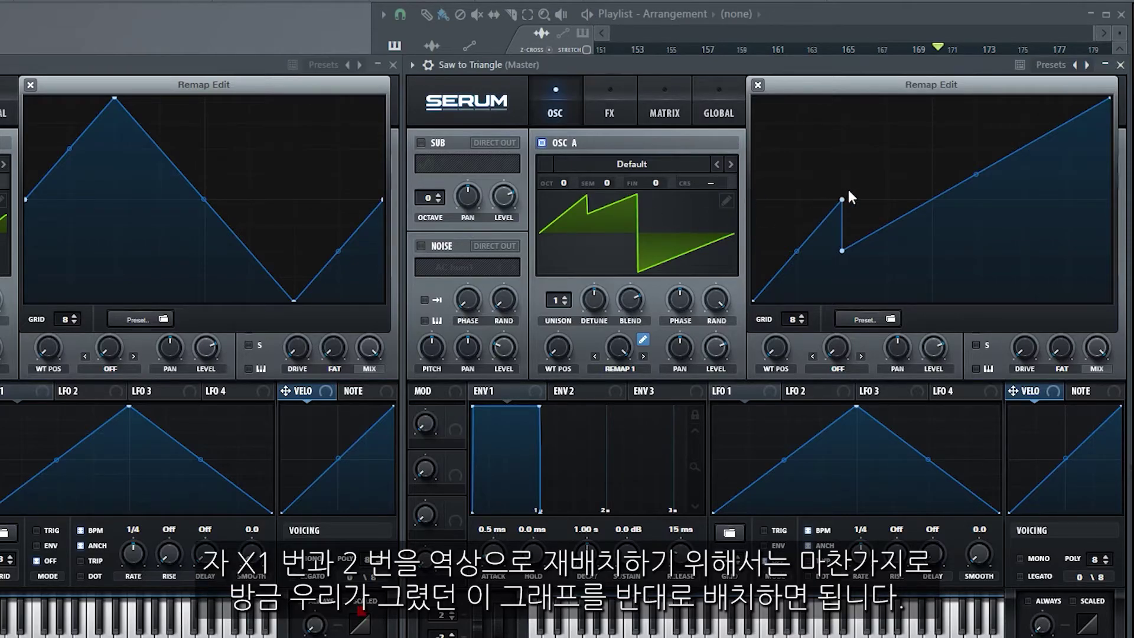
Step: Move the lower X2 point to the graph's base at X4, add a point above it at Y4, and set Remap 1 to 0%
drag(842, 251, 932, 301)
double_click(930, 200)
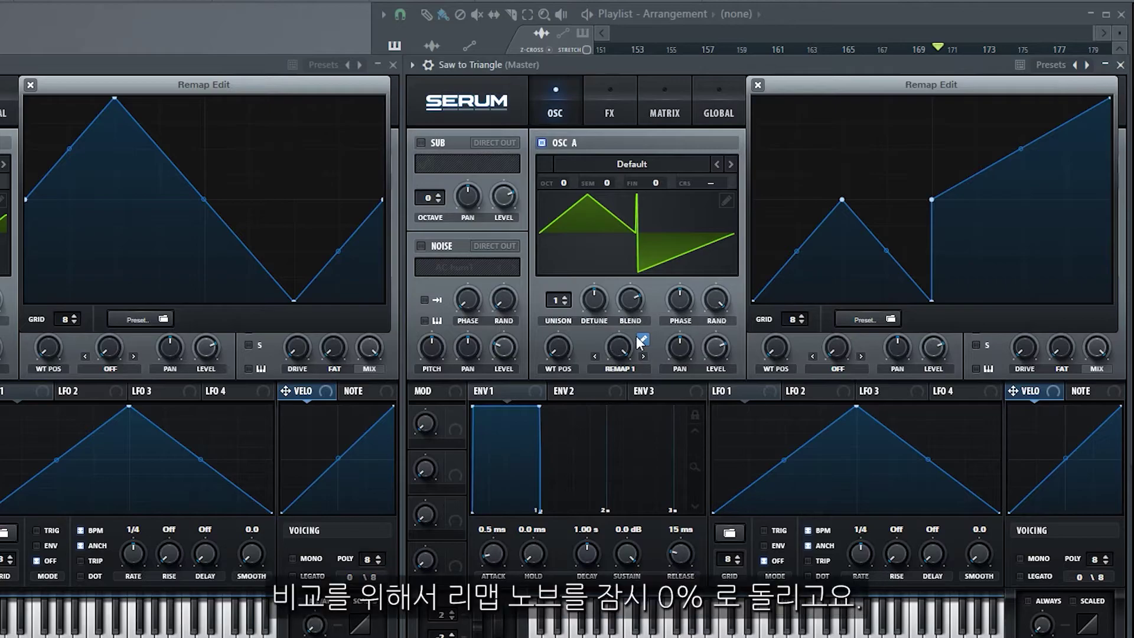
drag(633, 350, 632, 532)
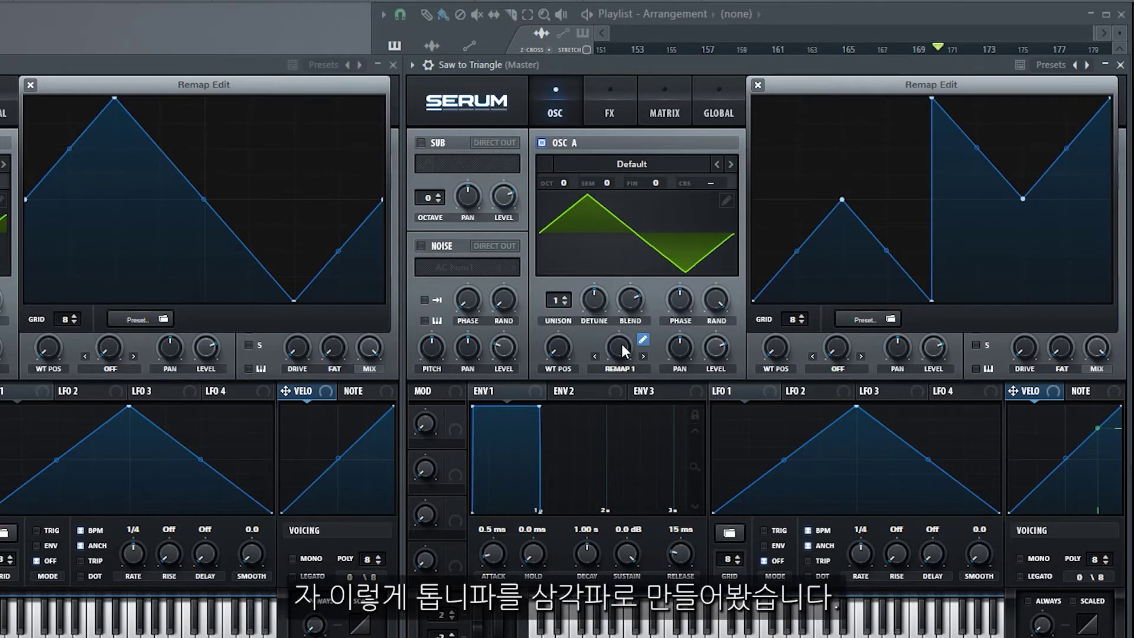
Step: Turn up the Remap 1 amount in Saw to Triangle, and lower the Remap 1 amount in the Make Triangle instance
mouse_move(622, 345)
drag(622, 345, 637, 171)
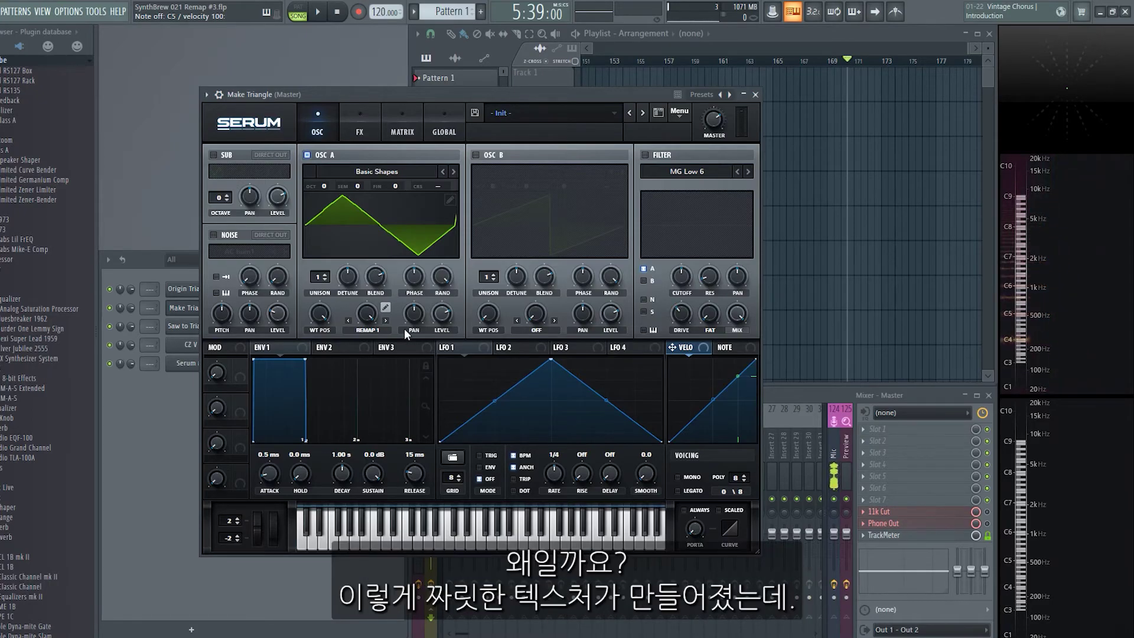
drag(370, 314, 390, 355)
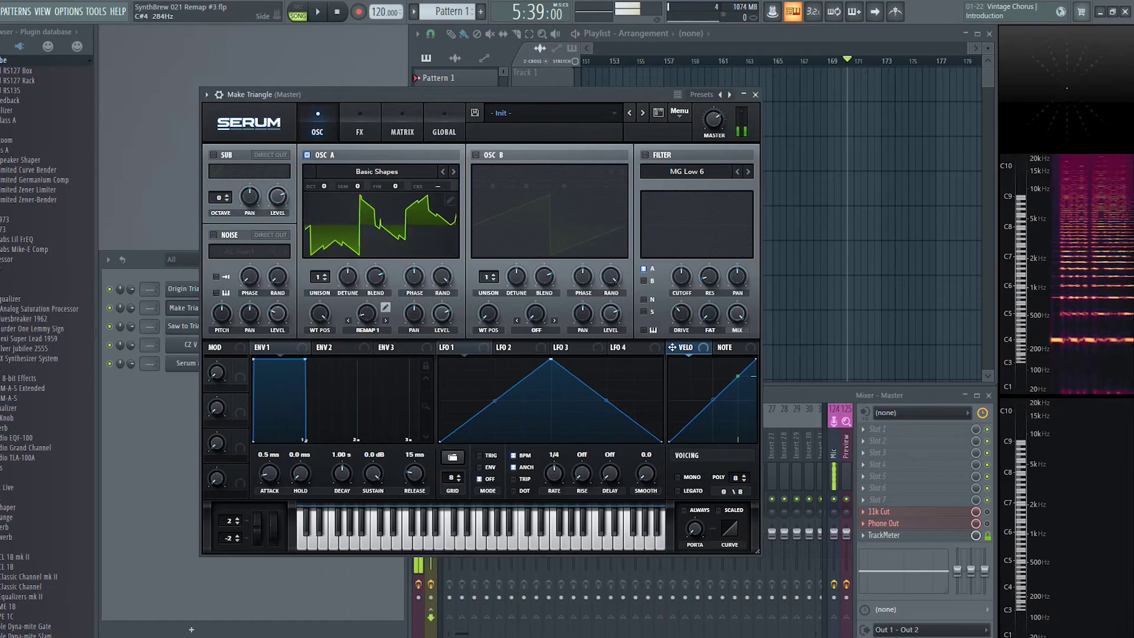